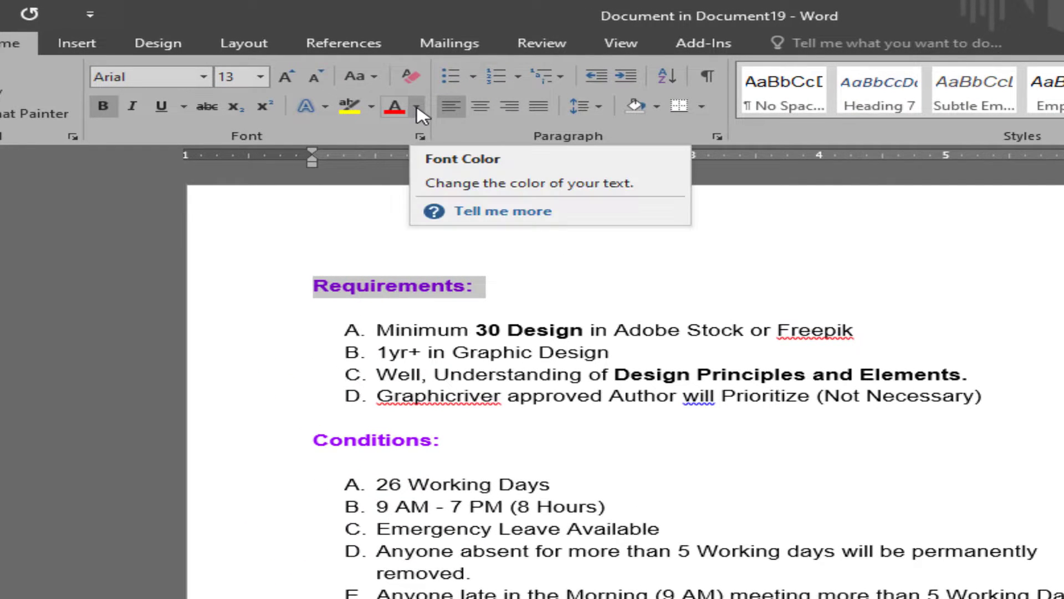
# Change the font color of the Requirements heading to the standard dark red.
pyautogui.click(415, 107)
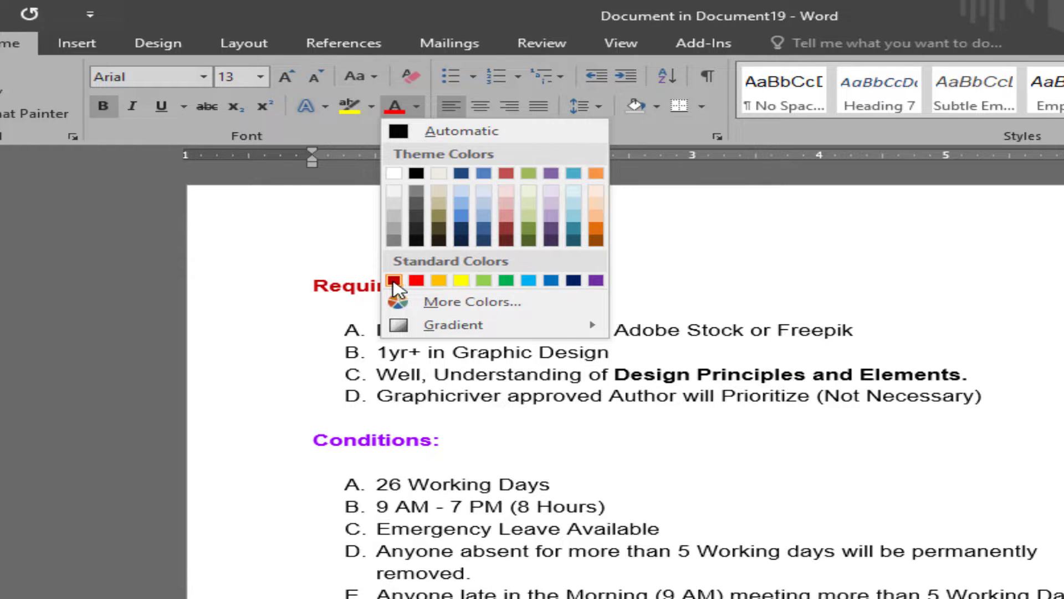
pyautogui.click(394, 281)
pyautogui.click(481, 286)
# Recolor the Requirements heading and its four list items bright blue, chosen from the extended color palette.
pyautogui.moveTo(992, 396); pyautogui.dragTo(297, 284)
pyautogui.click(420, 109)
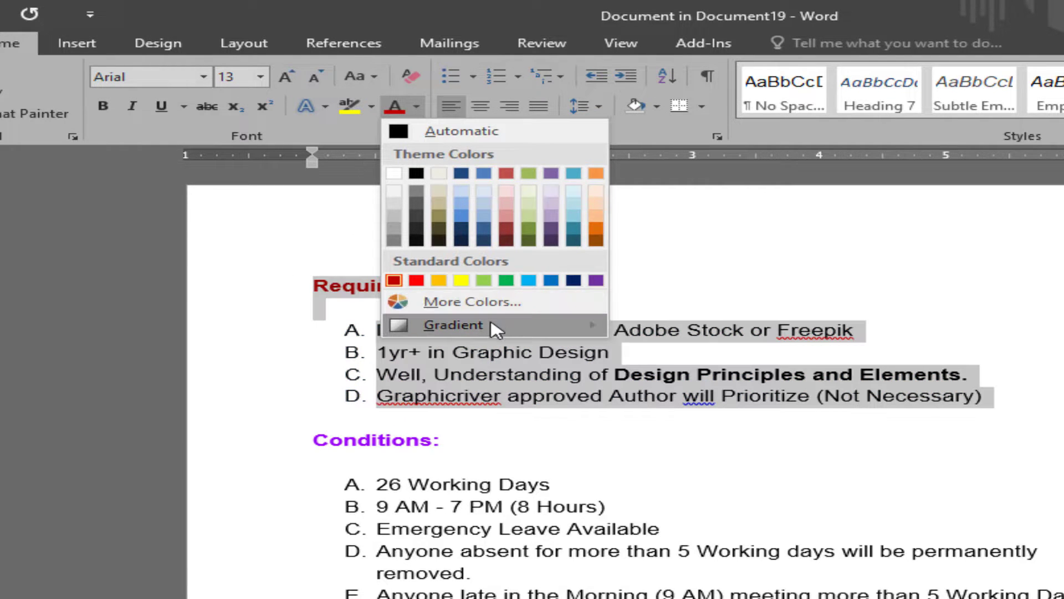
pyautogui.moveTo(538, 327)
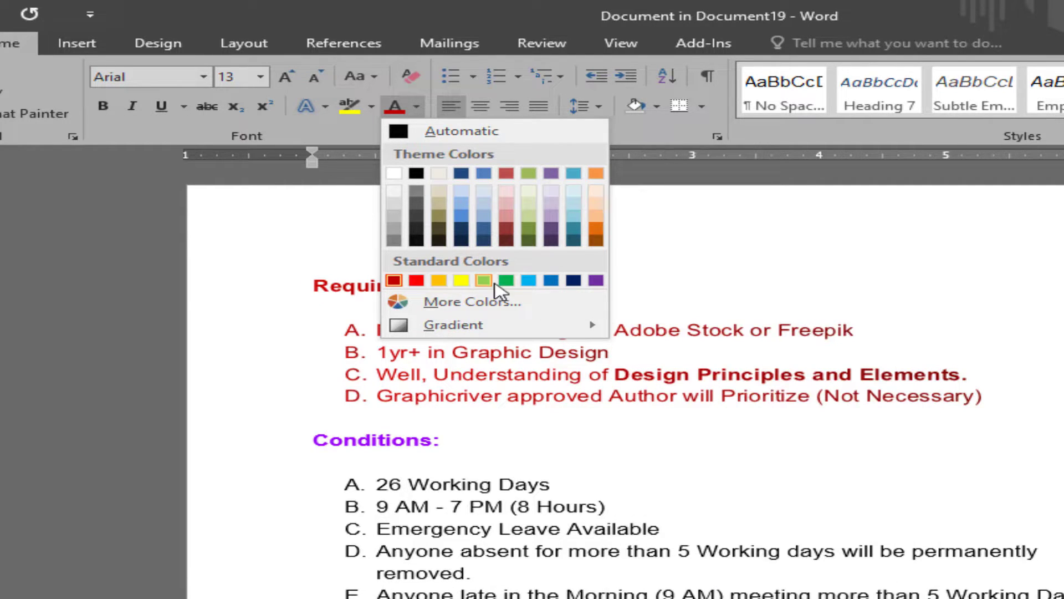
pyautogui.click(492, 304)
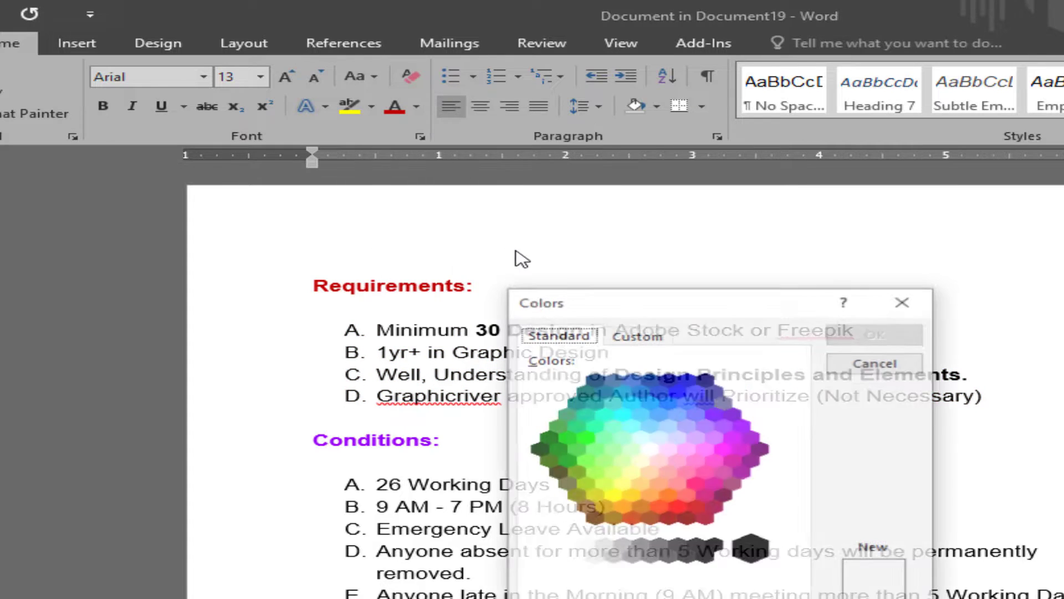
pyautogui.click(696, 393)
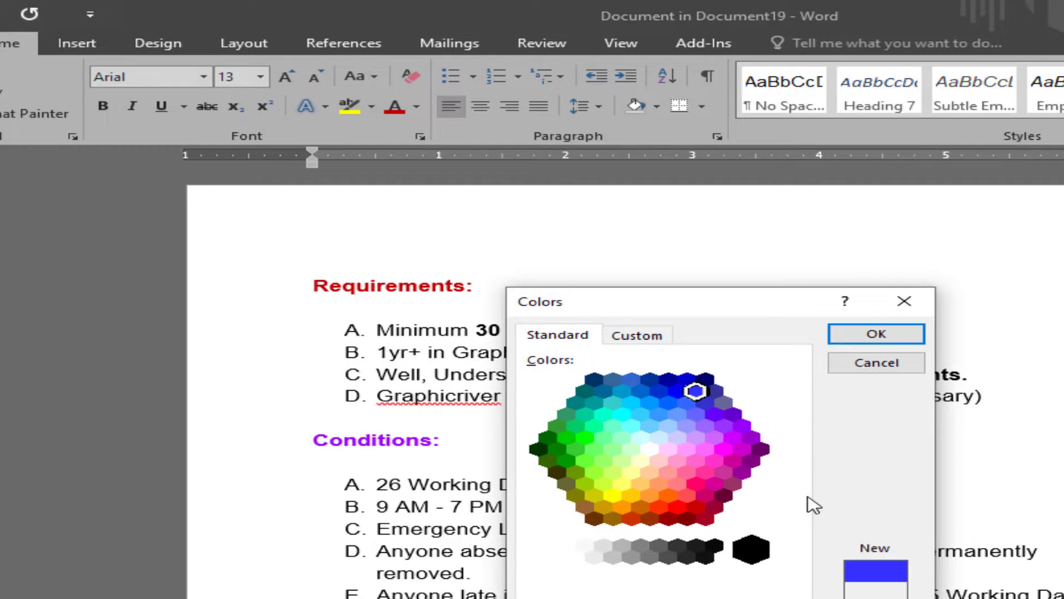
pyautogui.click(877, 335)
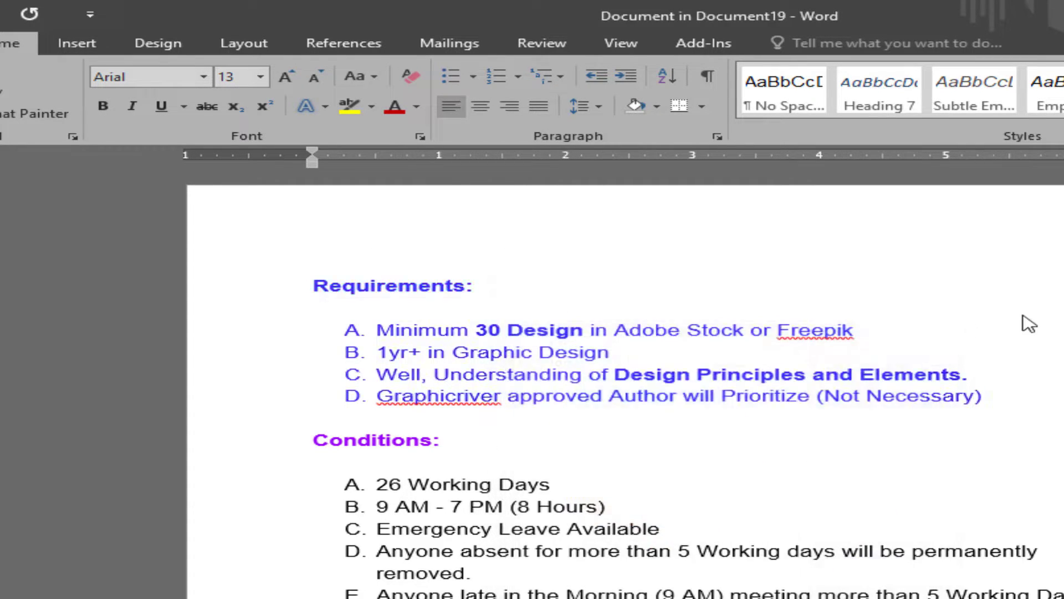
pyautogui.click(819, 426)
pyautogui.moveTo(998, 416); pyautogui.dragTo(311, 284)
pyautogui.click(577, 320)
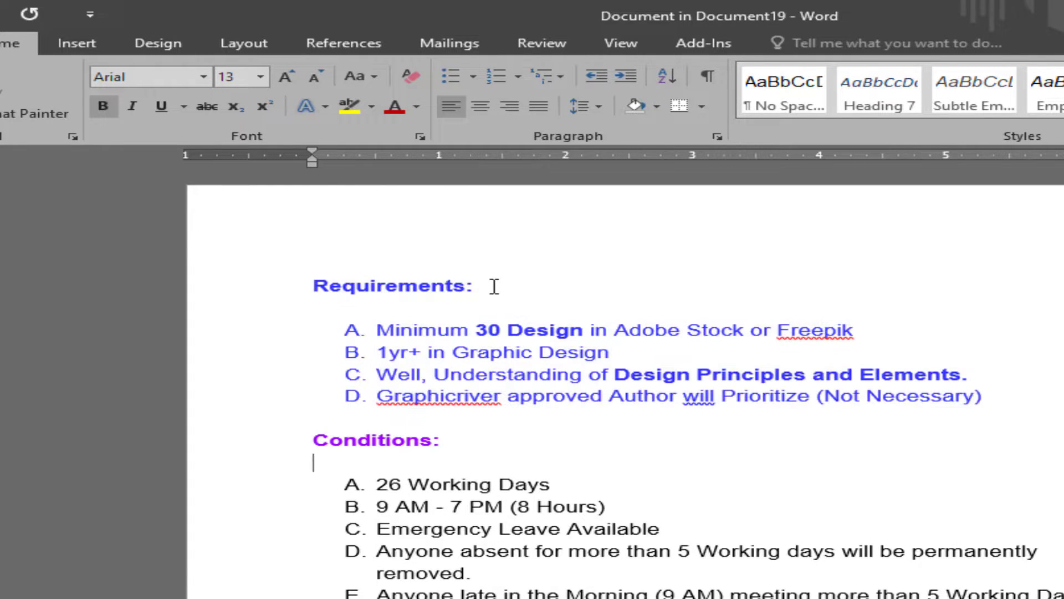
# Highlight the Requirements heading in red.
pyautogui.moveTo(494, 286); pyautogui.dragTo(302, 280)
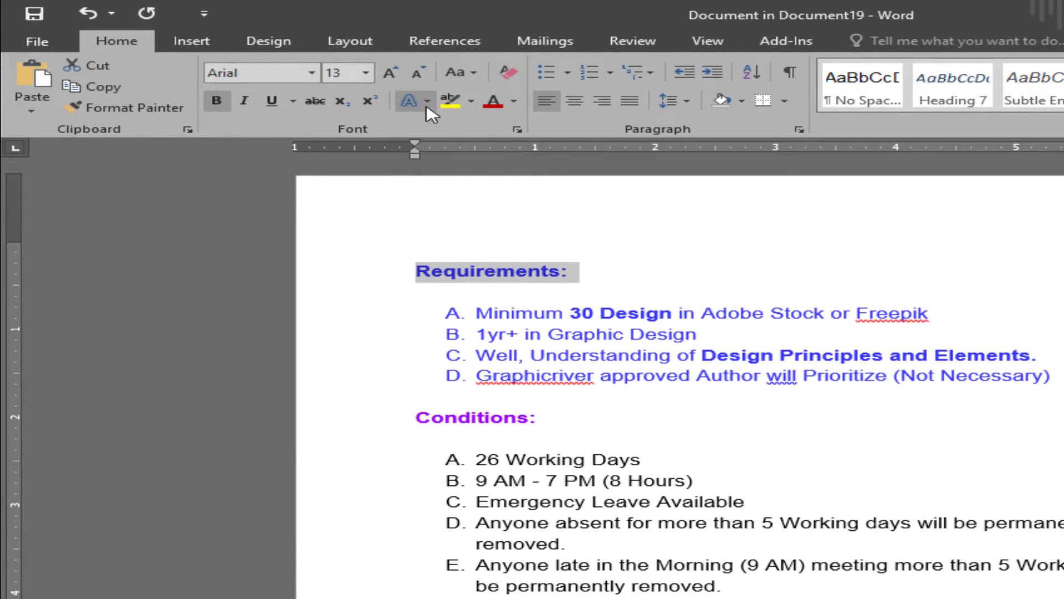
pyautogui.click(471, 102)
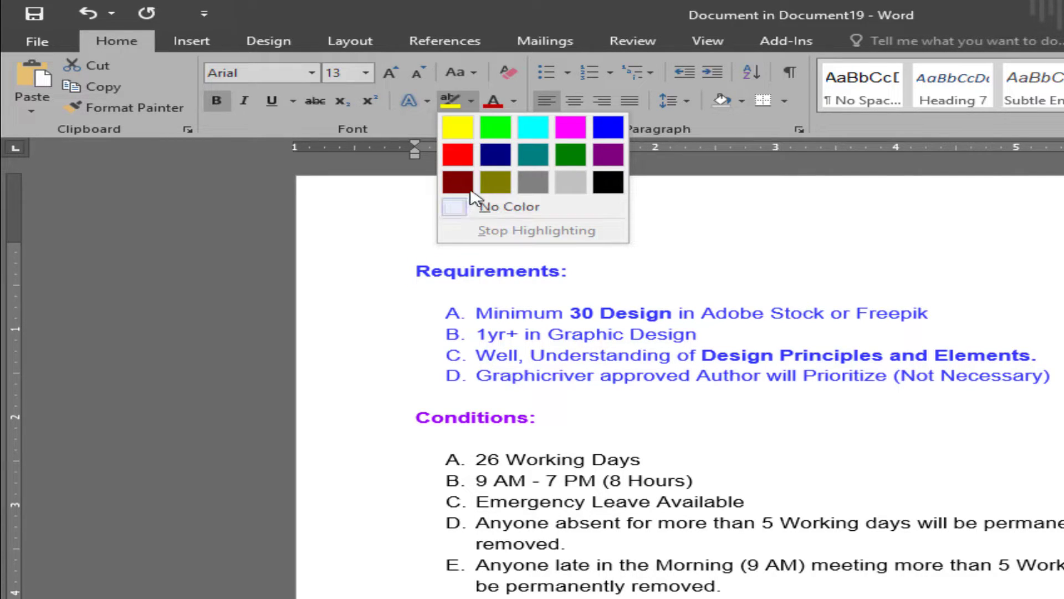
pyautogui.click(458, 155)
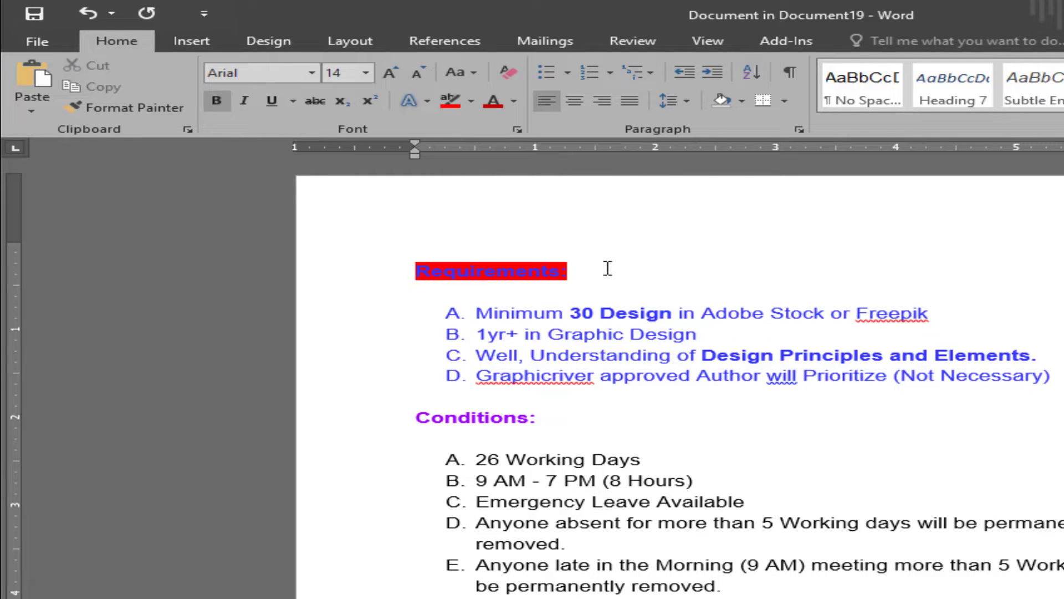
# Enlarge the Requirements heading to font size 22.
pyautogui.moveTo(636, 273); pyautogui.dragTo(423, 271)
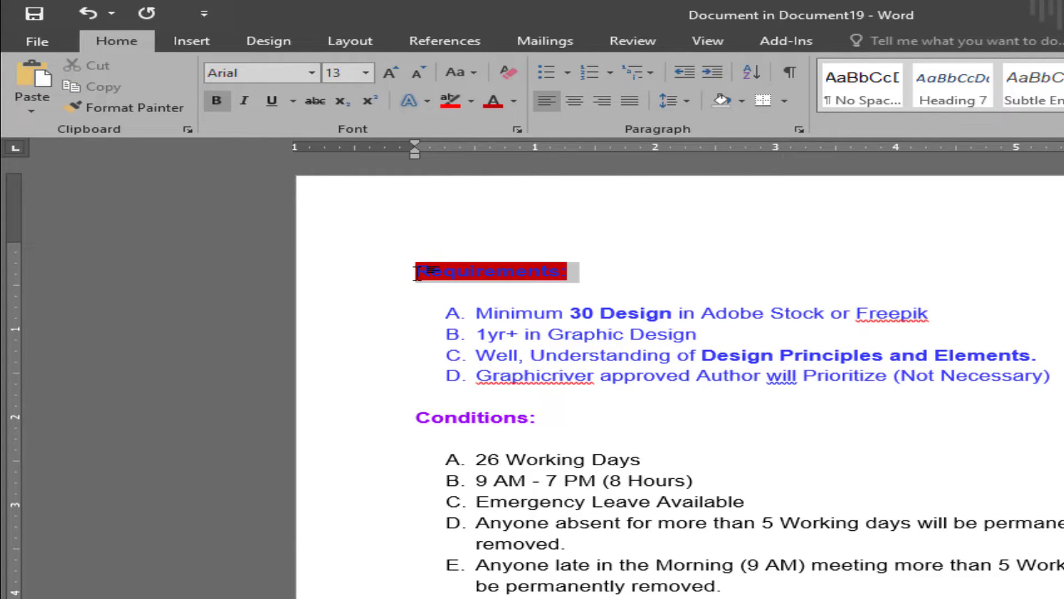
pyautogui.hotkey('ctrl', ']')
pyautogui.hotkey('ctrl', ']')
pyautogui.hotkey('ctrl', ']')
pyautogui.hotkey('ctrl', ']')
pyautogui.hotkey('ctrl', ']')
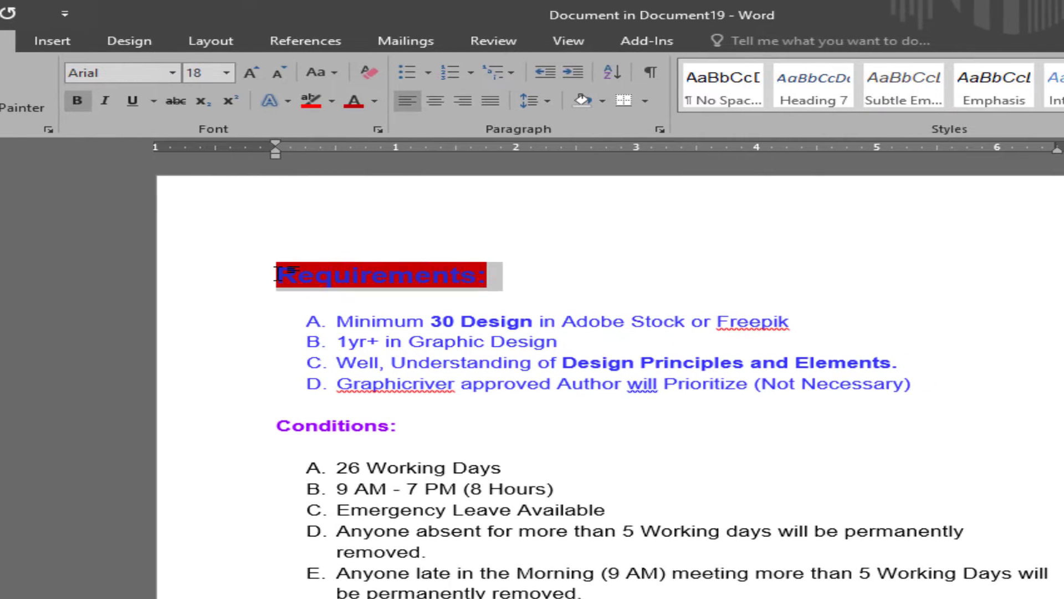
pyautogui.hotkey('ctrl', ']')
pyautogui.hotkey('ctrl', ']')
pyautogui.hotkey('ctrl', ']')
pyautogui.hotkey('ctrl', ']')
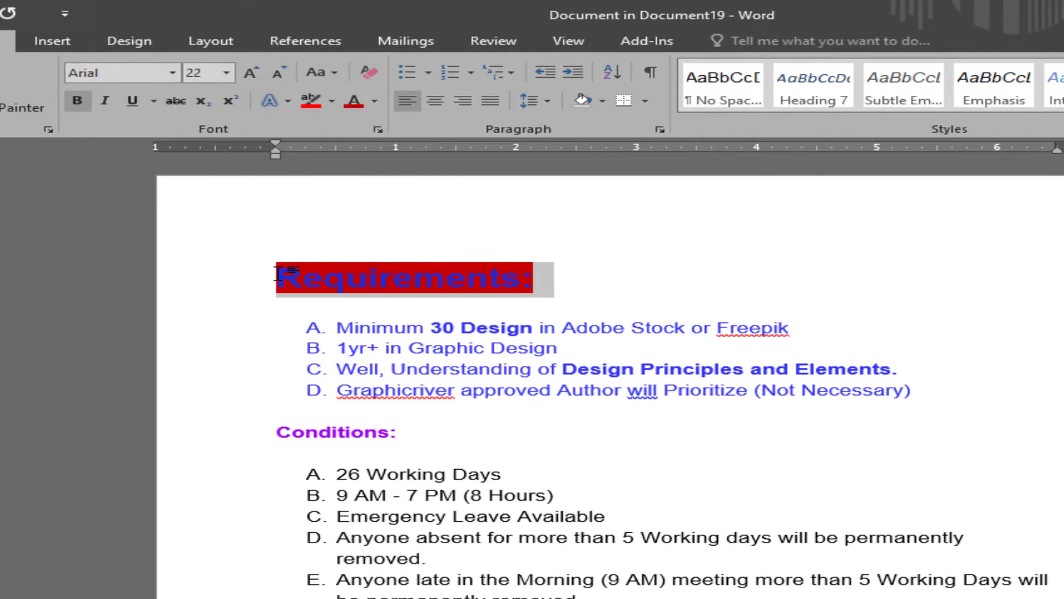
pyautogui.click(502, 277)
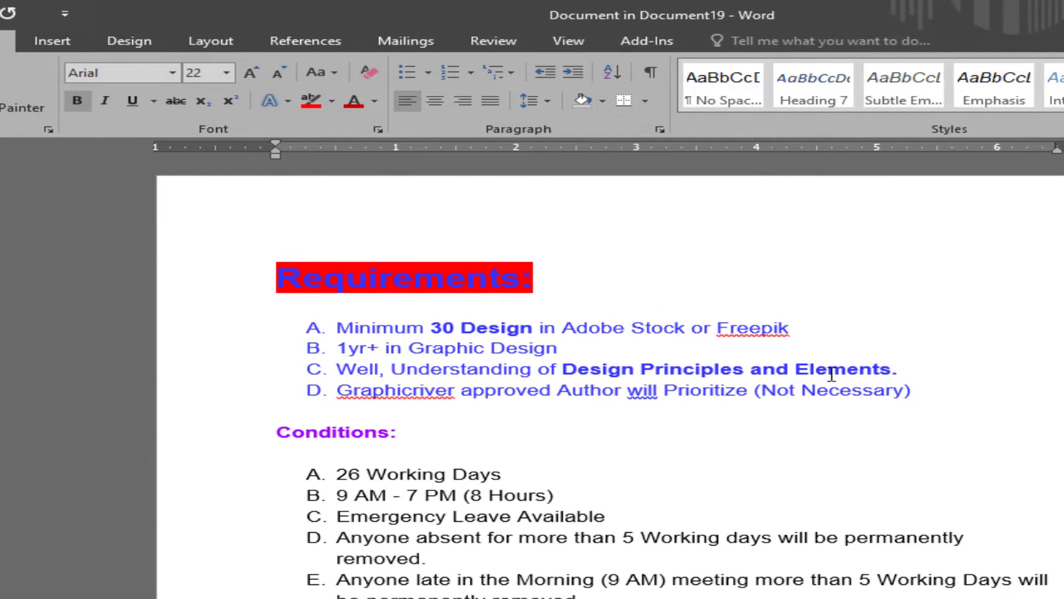
# Enlarge the four Requirements list items, trying font sizes 17 and 20, and shrink them by two size steps.
pyautogui.moveTo(920, 391); pyautogui.dragTo(349, 318)
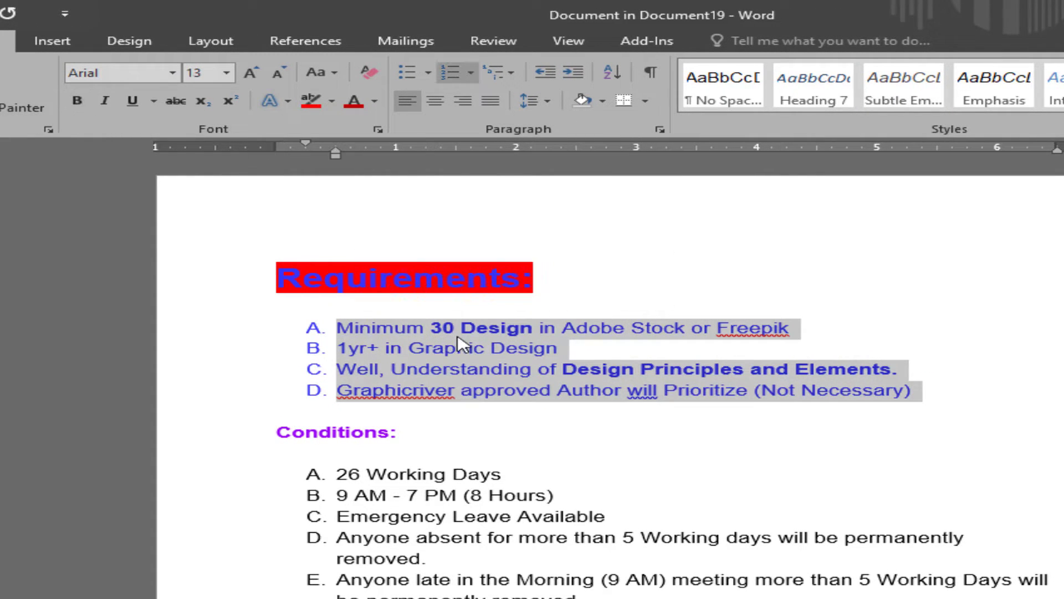
pyautogui.hotkey('ctrl', ']')
pyautogui.hotkey('ctrl', ']')
pyautogui.hotkey('ctrl', ']')
pyautogui.hotkey('ctrl', ']')
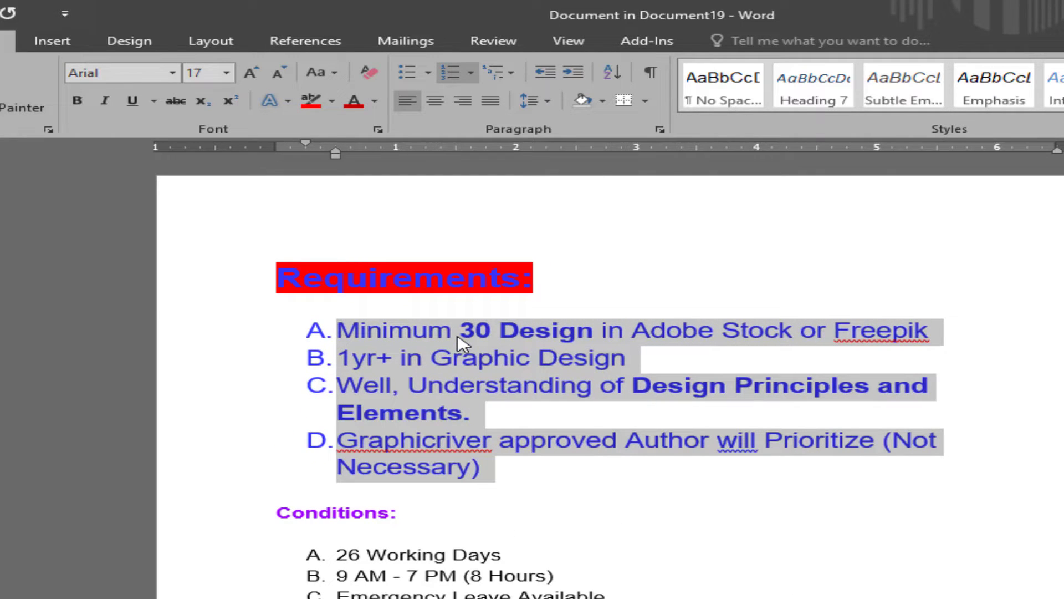
pyautogui.click(594, 489)
pyautogui.moveTo(525, 484); pyautogui.dragTo(263, 324)
pyautogui.click(253, 75)
pyautogui.click(252, 75)
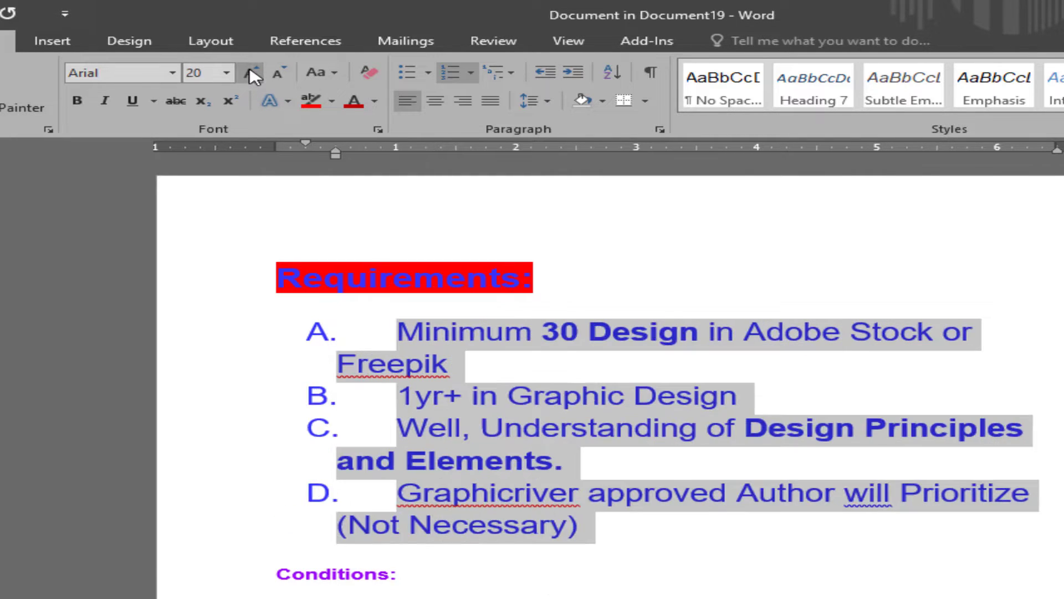
pyautogui.click(279, 74)
pyautogui.click(280, 75)
pyautogui.click(565, 447)
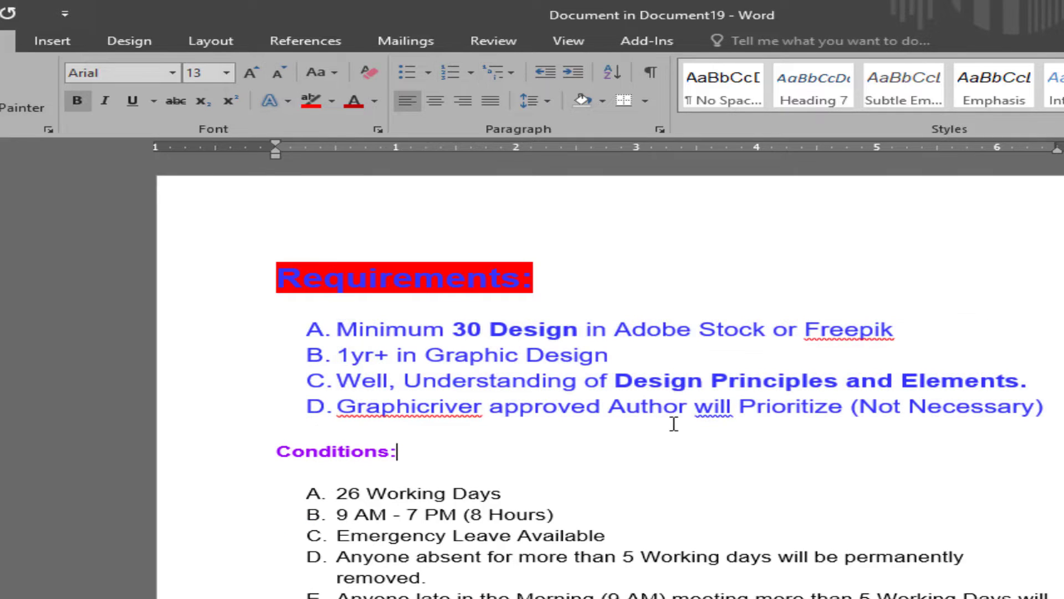
pyautogui.moveTo(266, 277); pyautogui.dragTo(557, 280)
pyautogui.click(454, 309)
pyautogui.moveTo(278, 268); pyautogui.dragTo(589, 280)
pyautogui.click(647, 456)
pyautogui.scroll(-4, 1033, 539)
pyautogui.scroll(4, 941, 311)
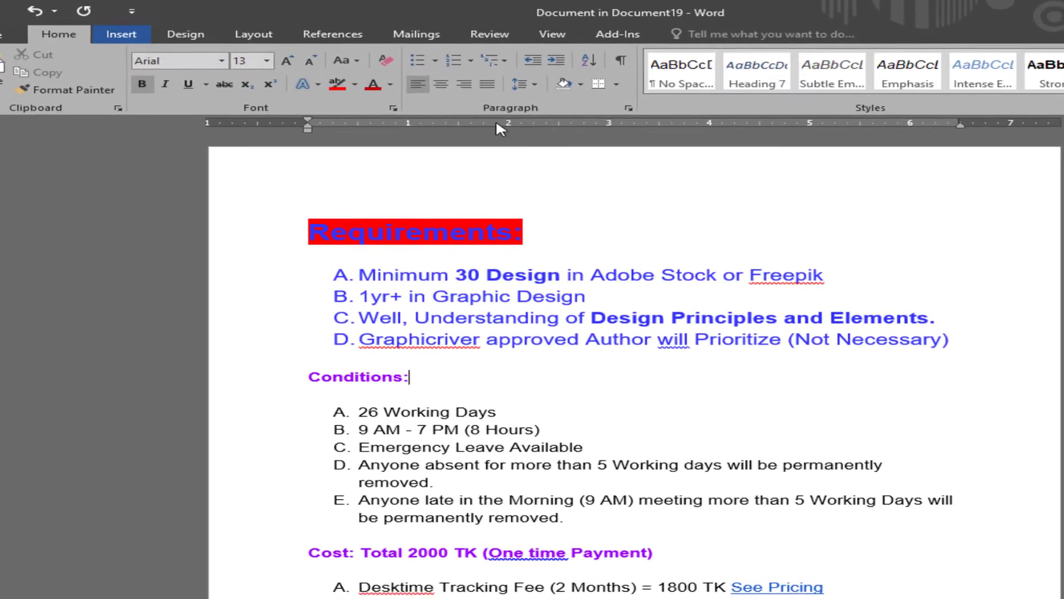
# Set the page background color to the standard light green.
pyautogui.click(121, 34)
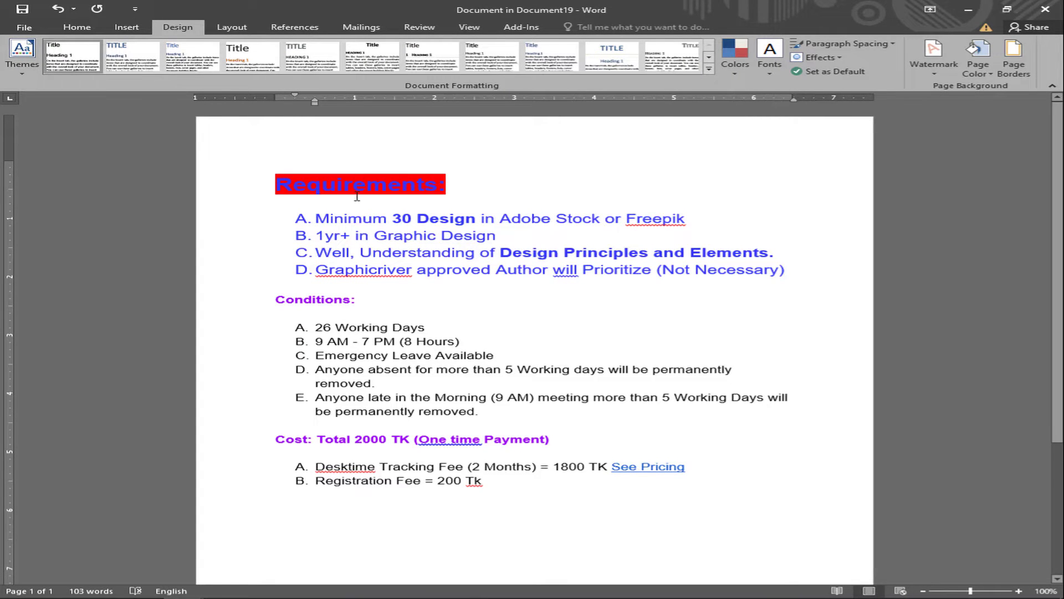
pyautogui.scroll(-2, 749, 290)
pyautogui.scroll(2, 670, 370)
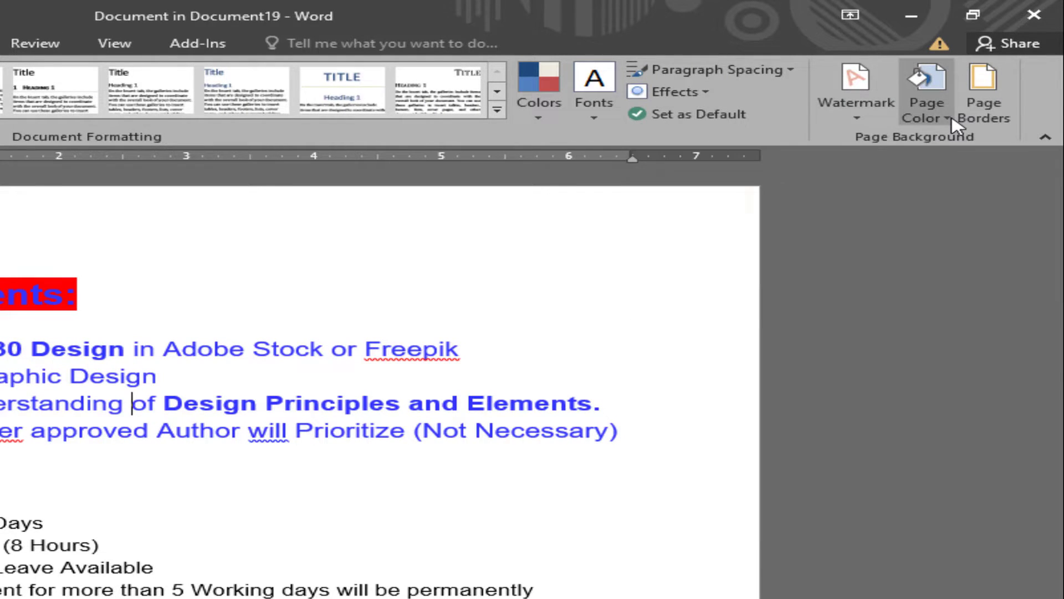
pyautogui.click(958, 123)
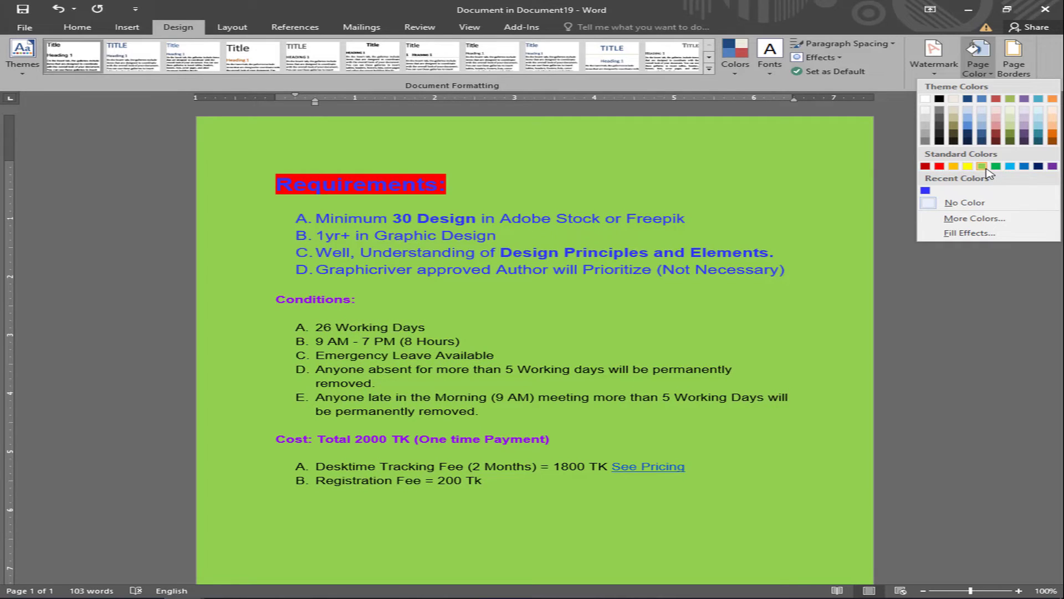
pyautogui.click(984, 167)
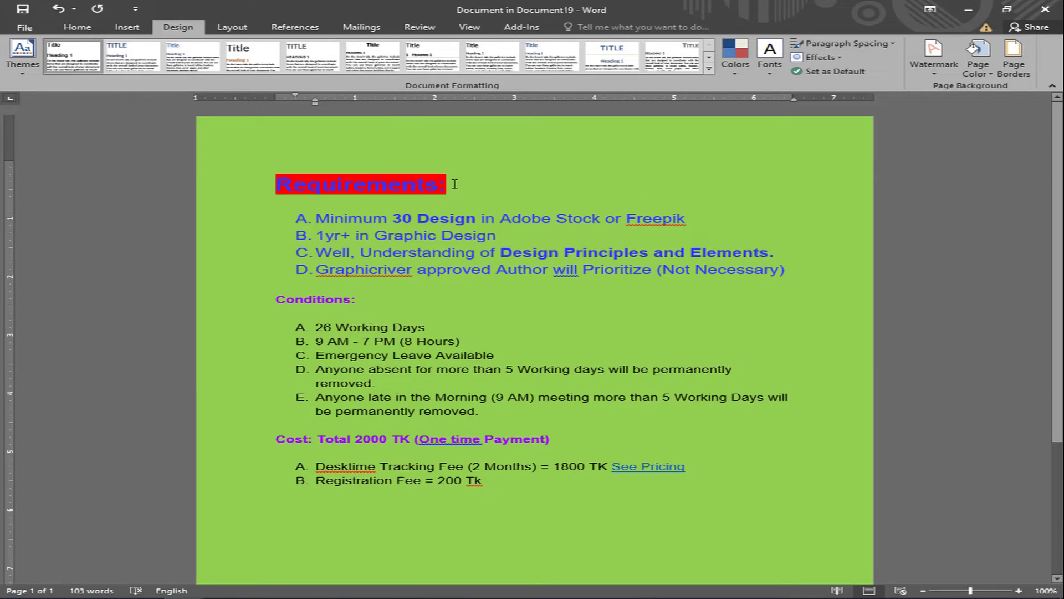
pyautogui.moveTo(455, 184); pyautogui.dragTo(274, 184)
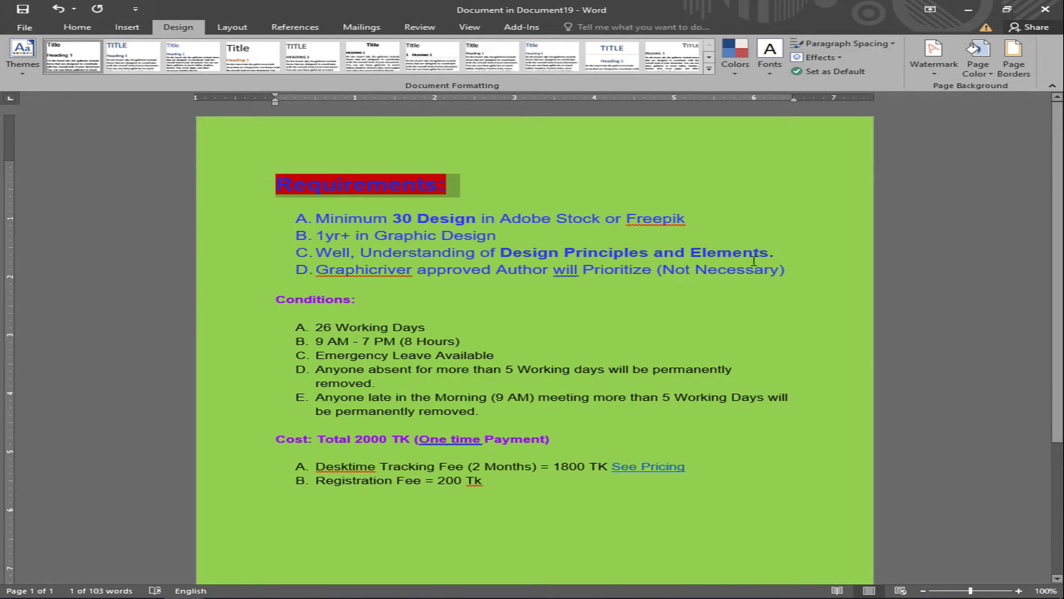
pyautogui.click(481, 248)
pyautogui.scroll(-1, 480, 249)
pyautogui.scroll(1, 480, 248)
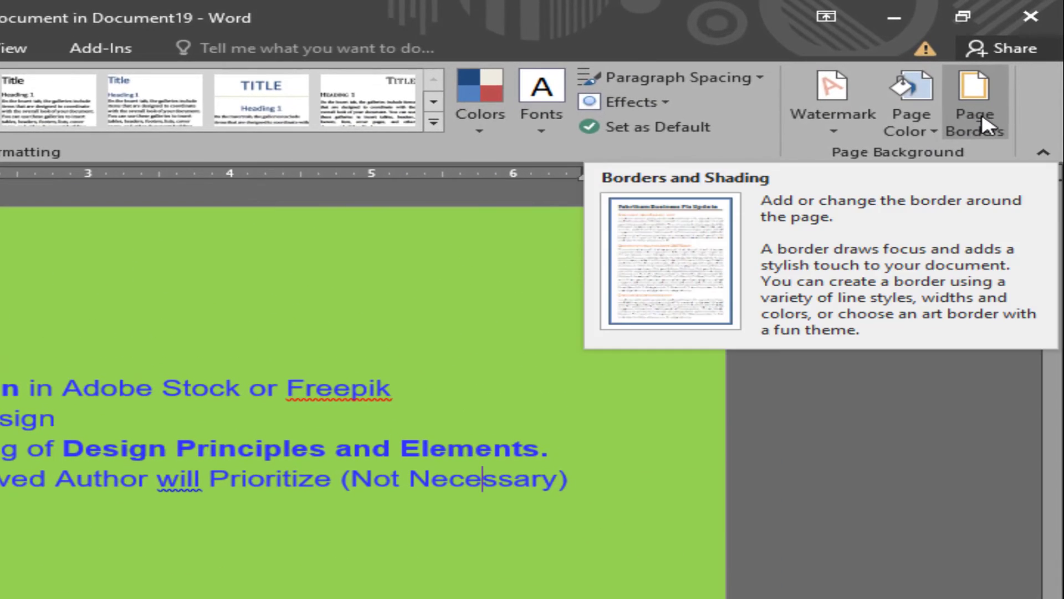
# Start a page border for the whole document, trying the Box and 3-D settings with a 3 pt line width.
pyautogui.click(983, 103)
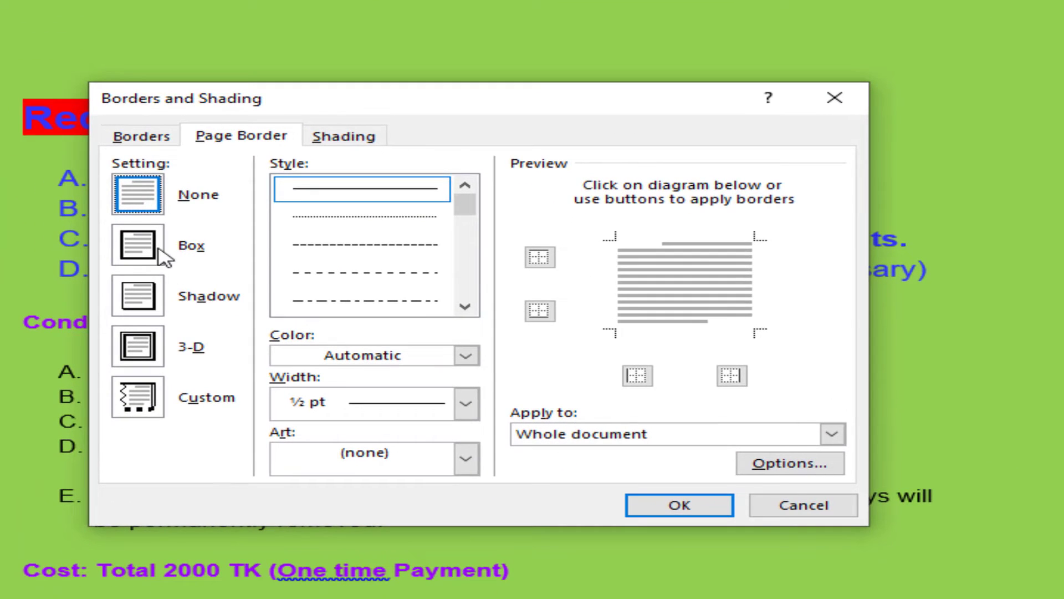
pyautogui.click(165, 257)
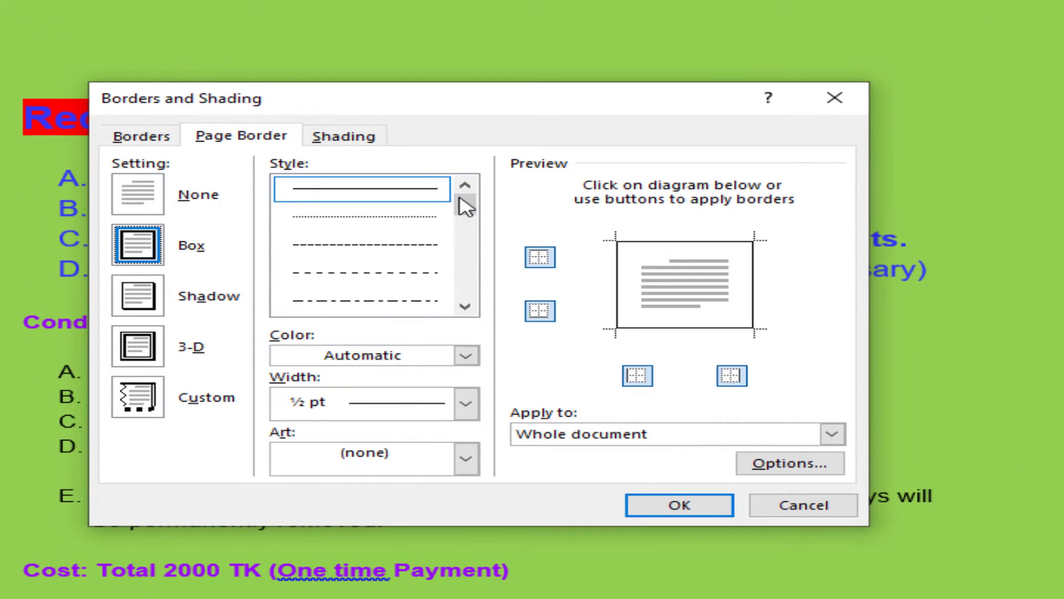
pyautogui.click(407, 405)
pyautogui.click(374, 594)
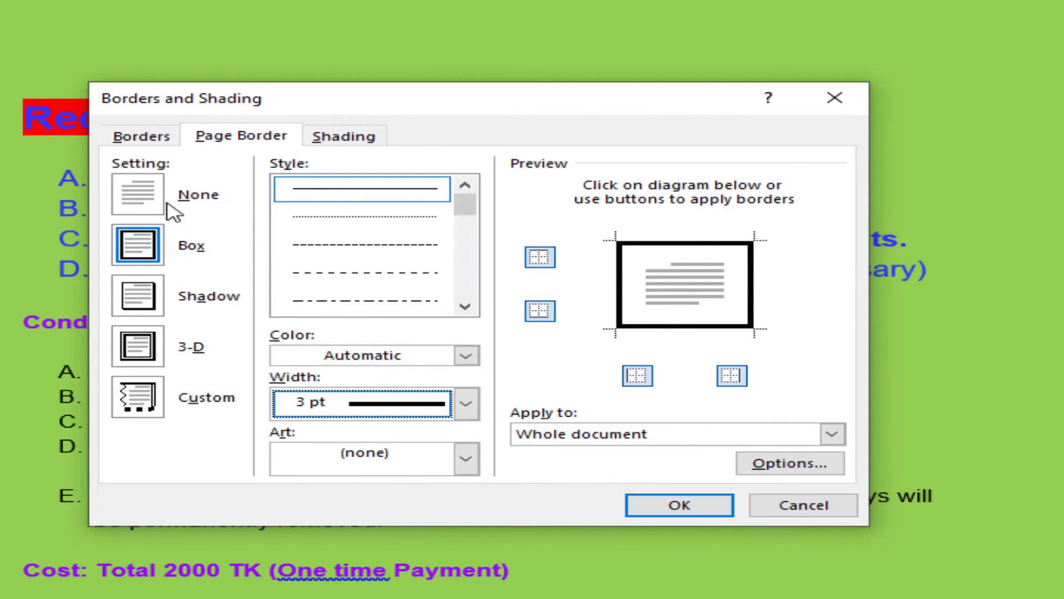
pyautogui.click(158, 256)
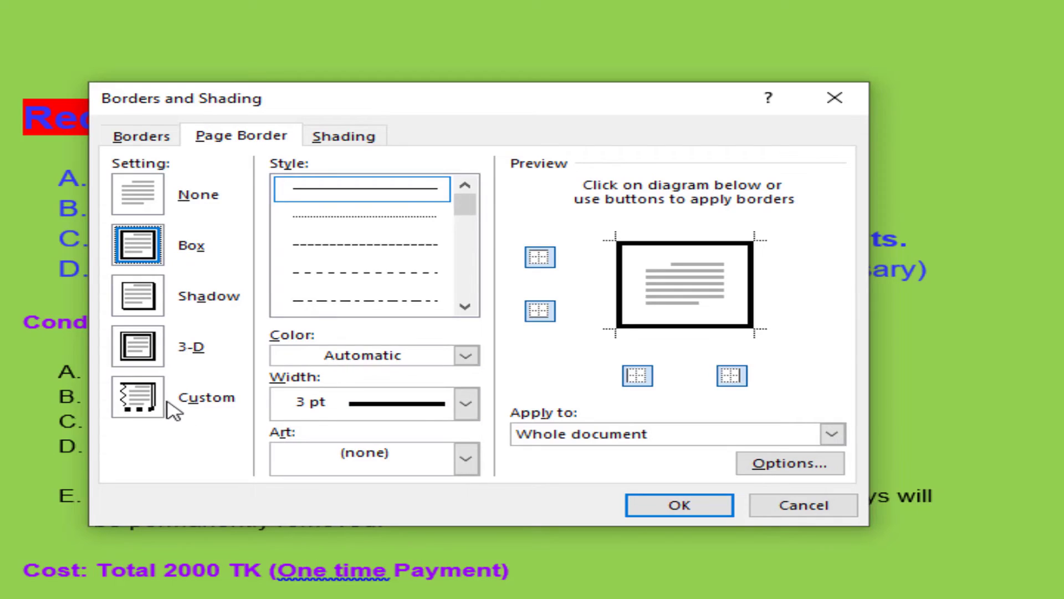
pyautogui.click(187, 349)
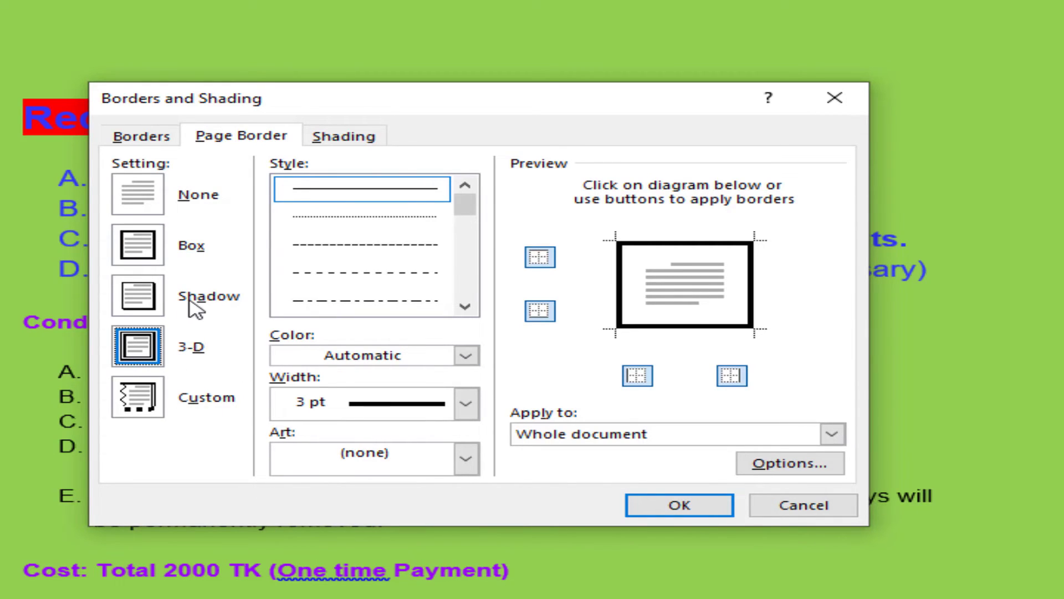
pyautogui.click(391, 424)
pyautogui.click(387, 423)
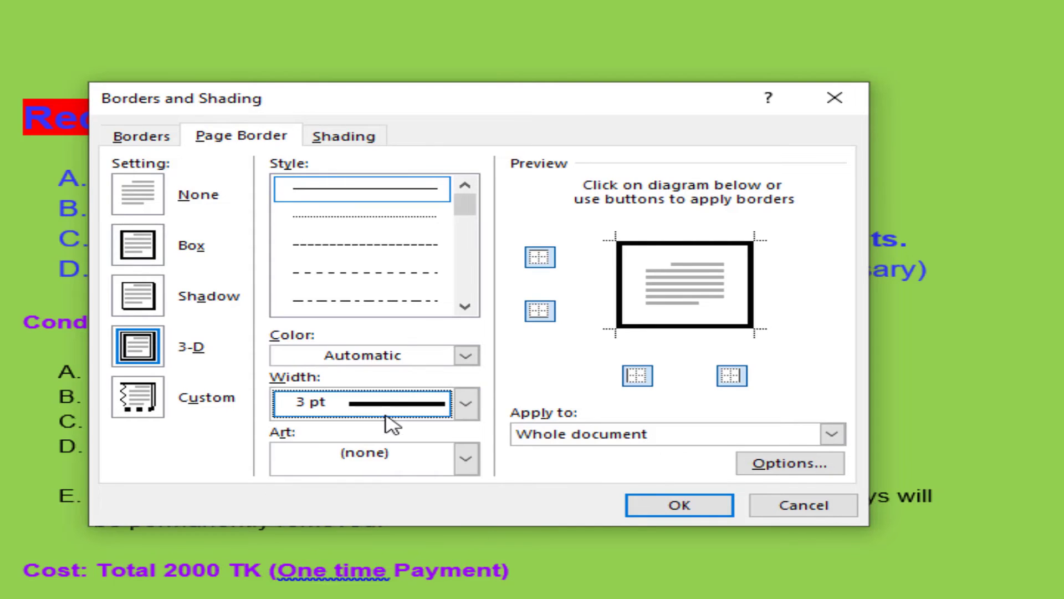
# Choose the black art border with the white floral pattern and apply it around the whole document's pages.
pyautogui.click(419, 459)
pyautogui.scroll(-10, 390, 566)
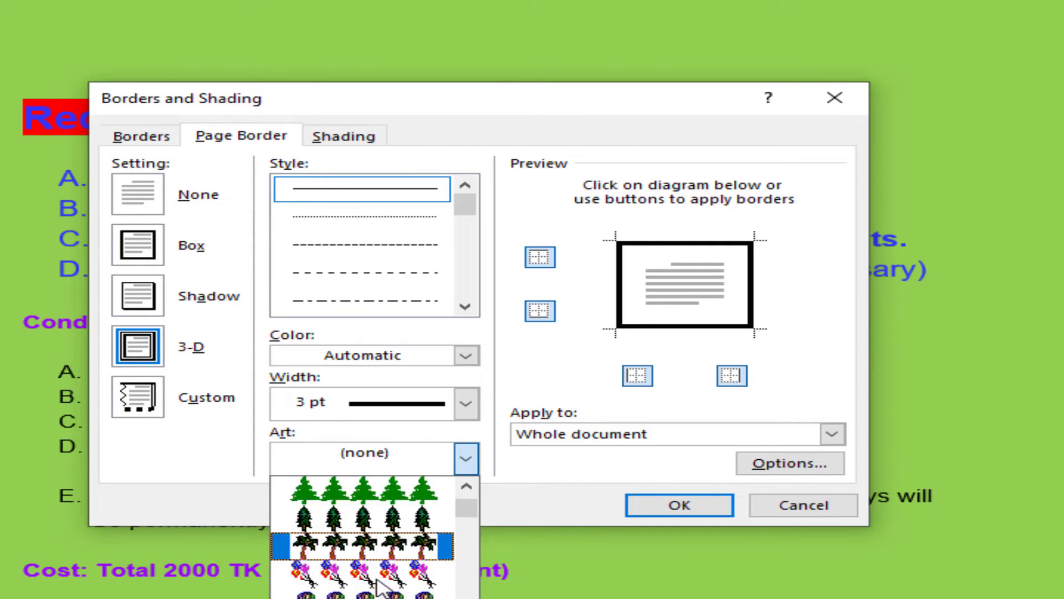
pyautogui.scroll(-10, 375, 577)
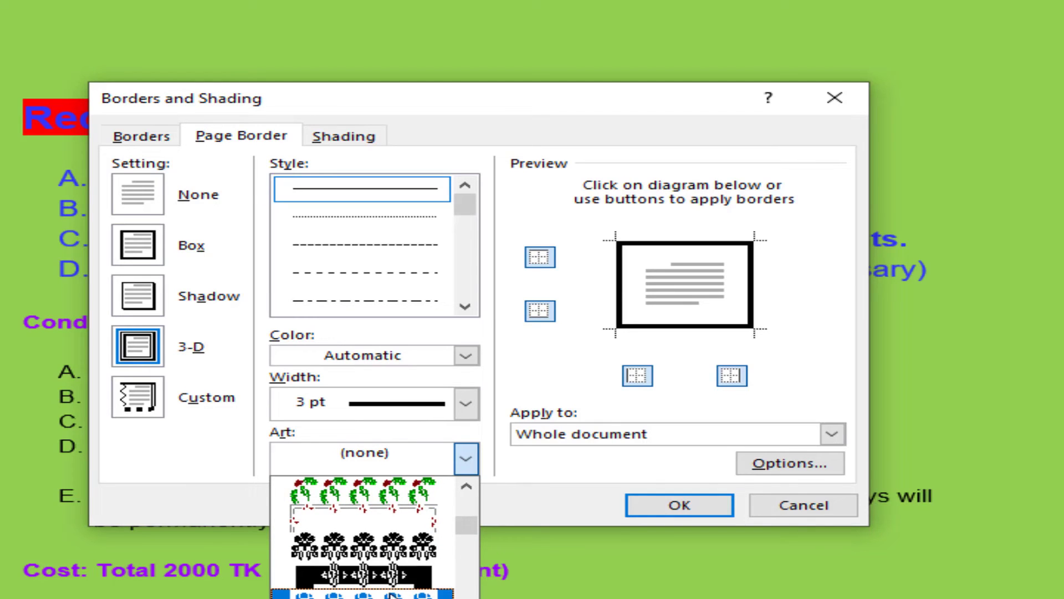
pyautogui.click(390, 576)
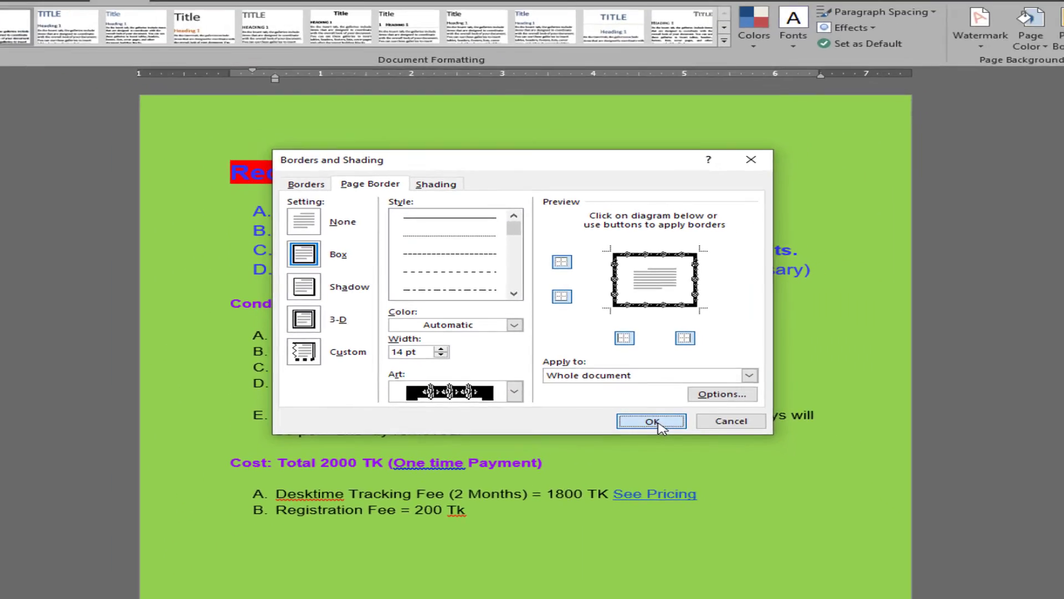
pyautogui.click(680, 505)
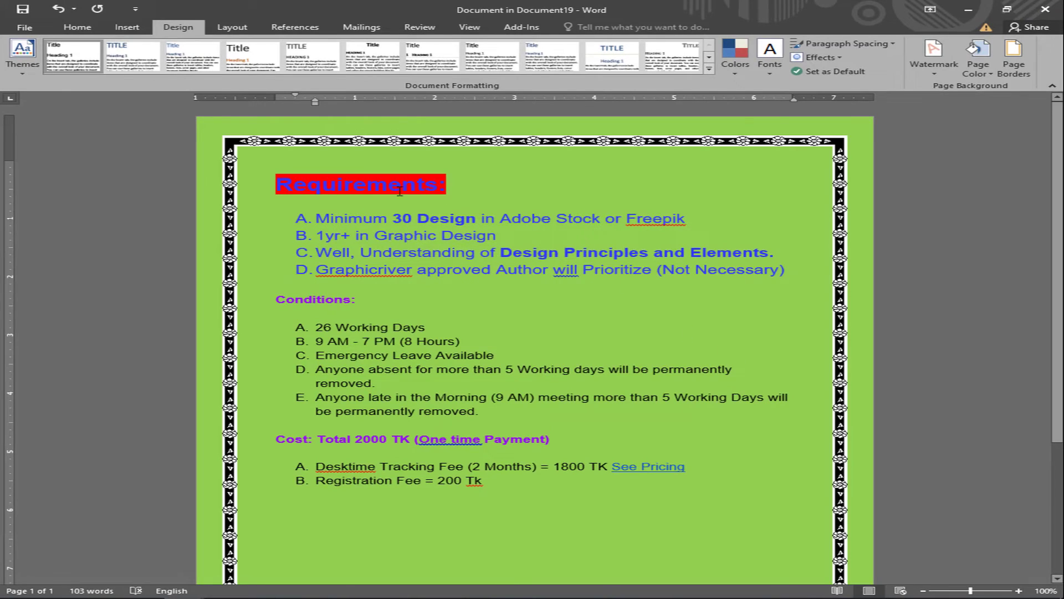
pyautogui.scroll(-4, 751, 282)
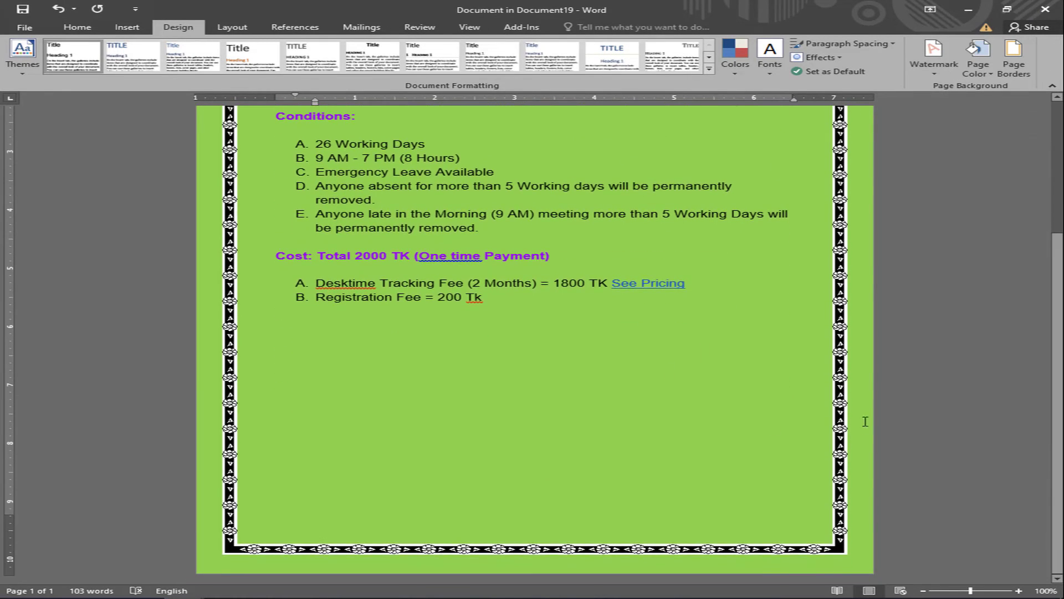
pyautogui.scroll(2, 832, 344)
pyautogui.scroll(1, 798, 262)
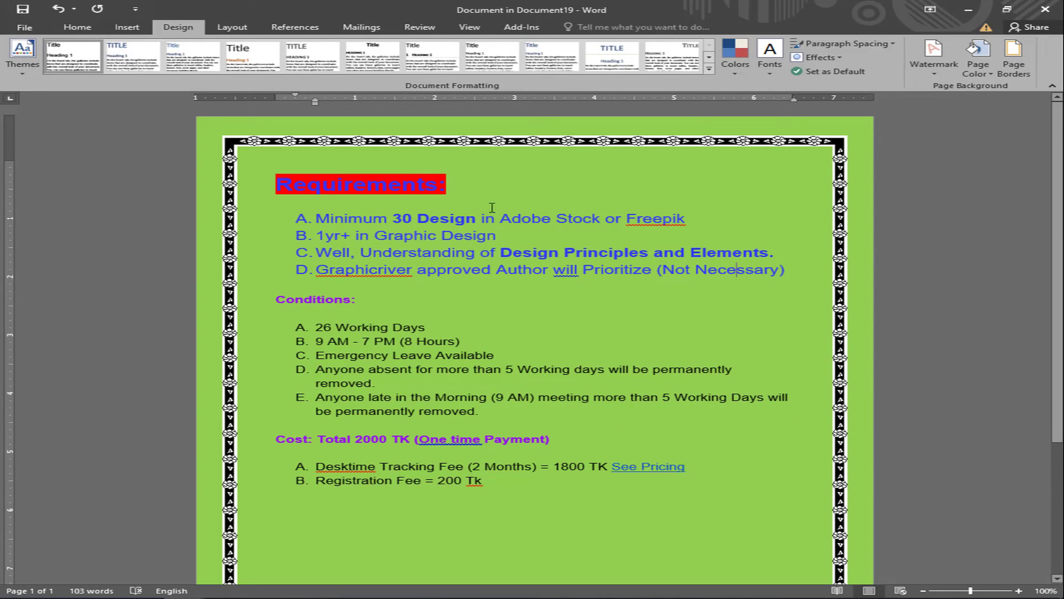
# Change the text highlight color of the "Requirements:" heading to turquoise.
pyautogui.moveTo(450, 183); pyautogui.dragTo(321, 177)
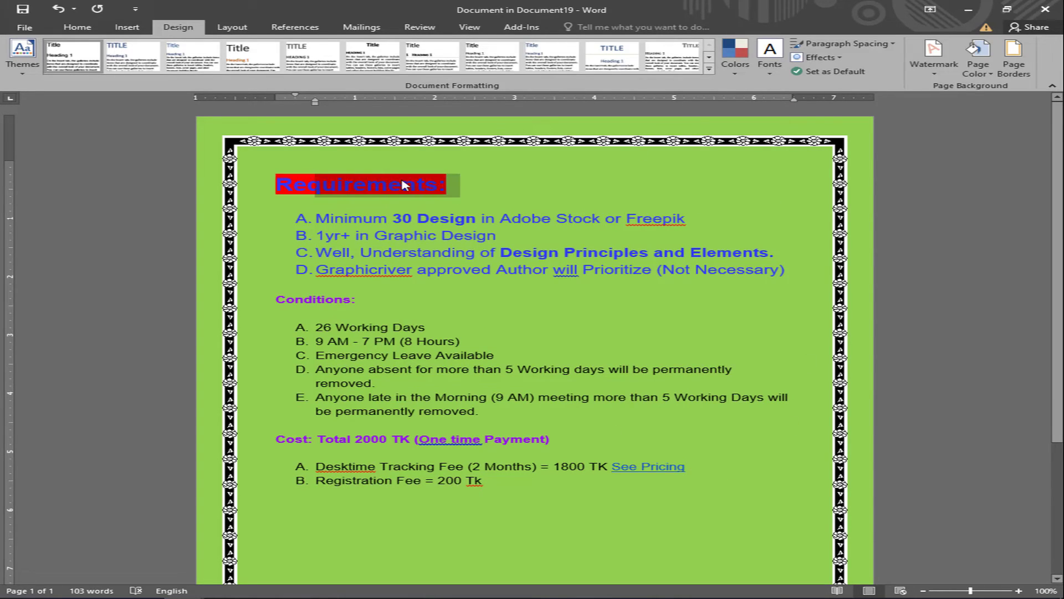
pyautogui.click(464, 186)
pyautogui.moveTo(452, 183); pyautogui.dragTo(276, 183)
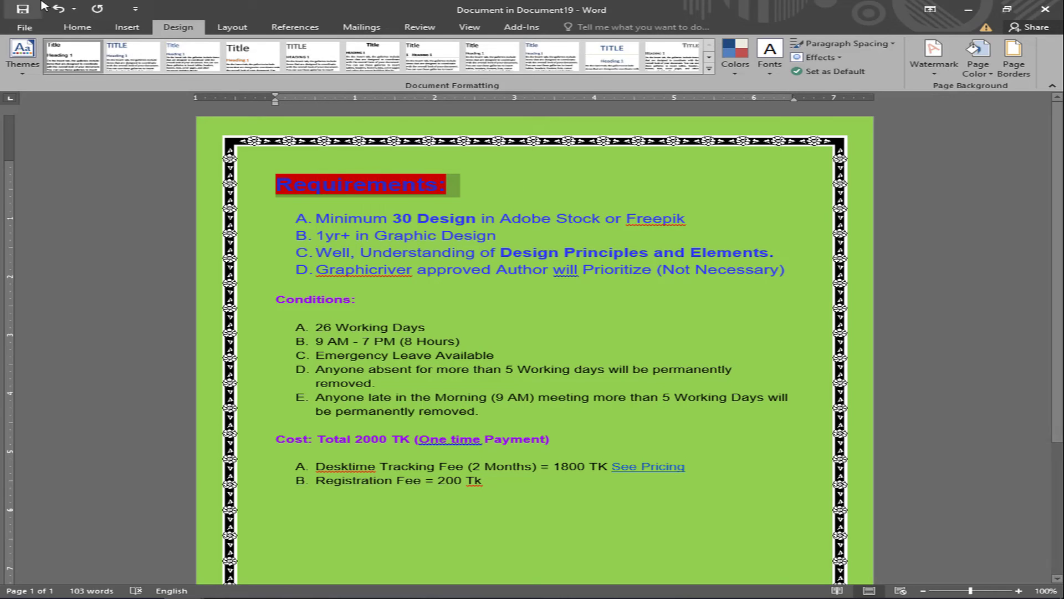
pyautogui.click(77, 27)
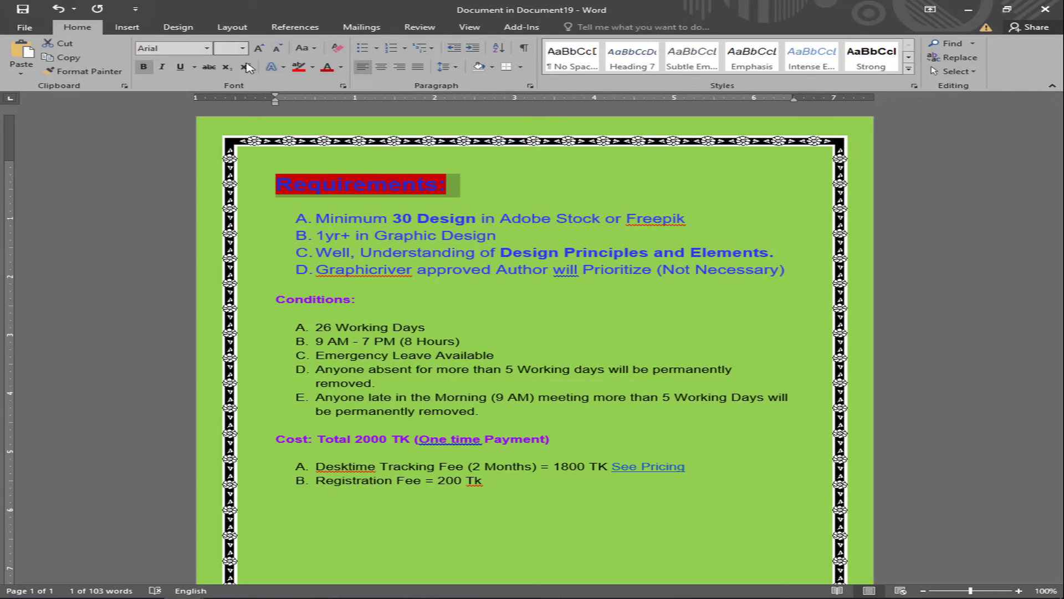
pyautogui.click(314, 67)
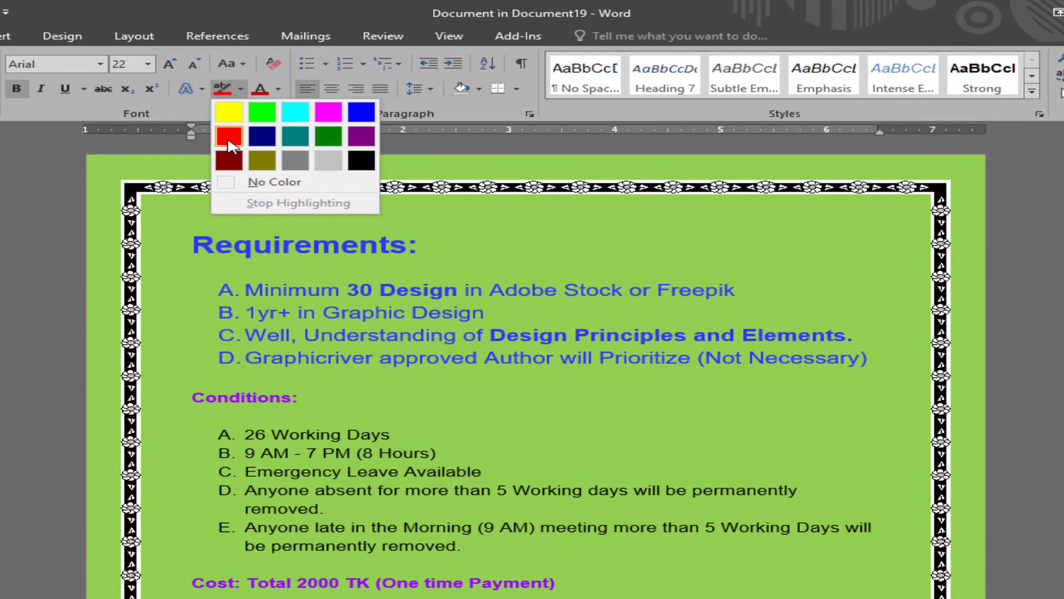
pyautogui.click(293, 114)
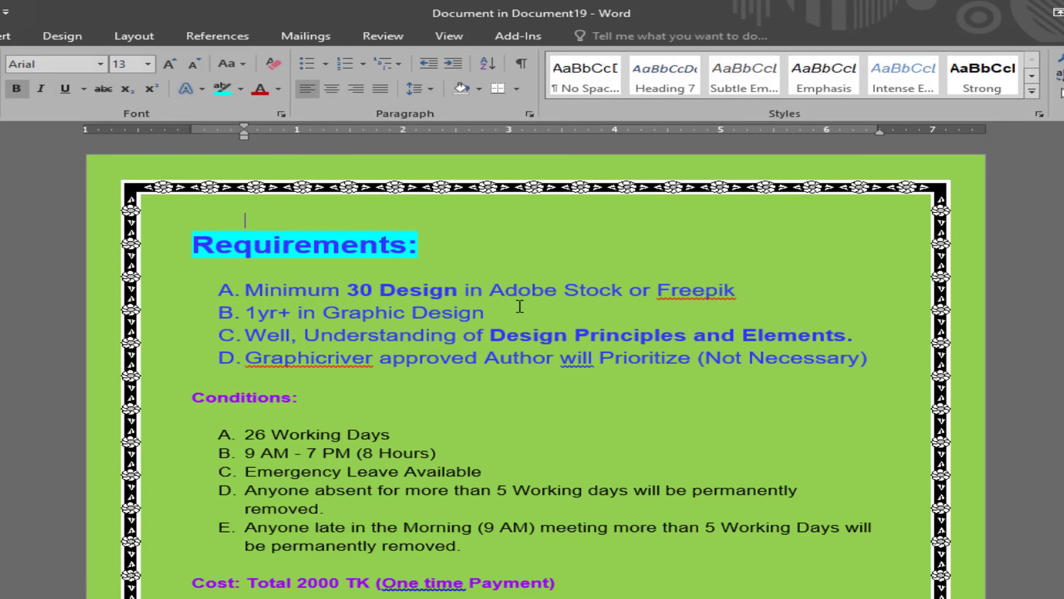
pyautogui.scroll(-2, 520, 308)
pyautogui.scroll(1, 664, 344)
pyautogui.scroll(-3, 784, 324)
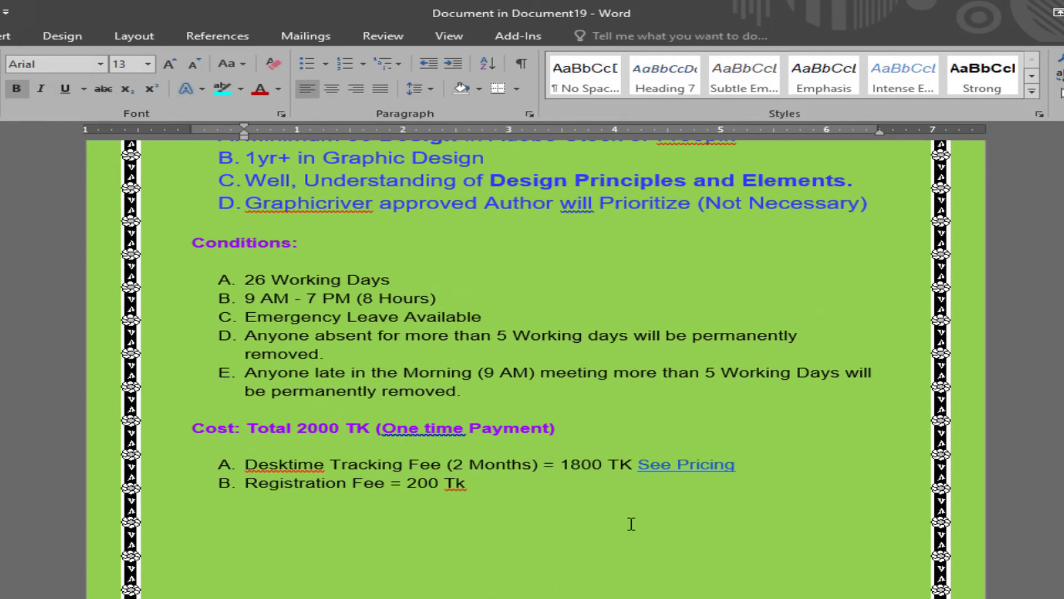
pyautogui.scroll(3, 631, 521)
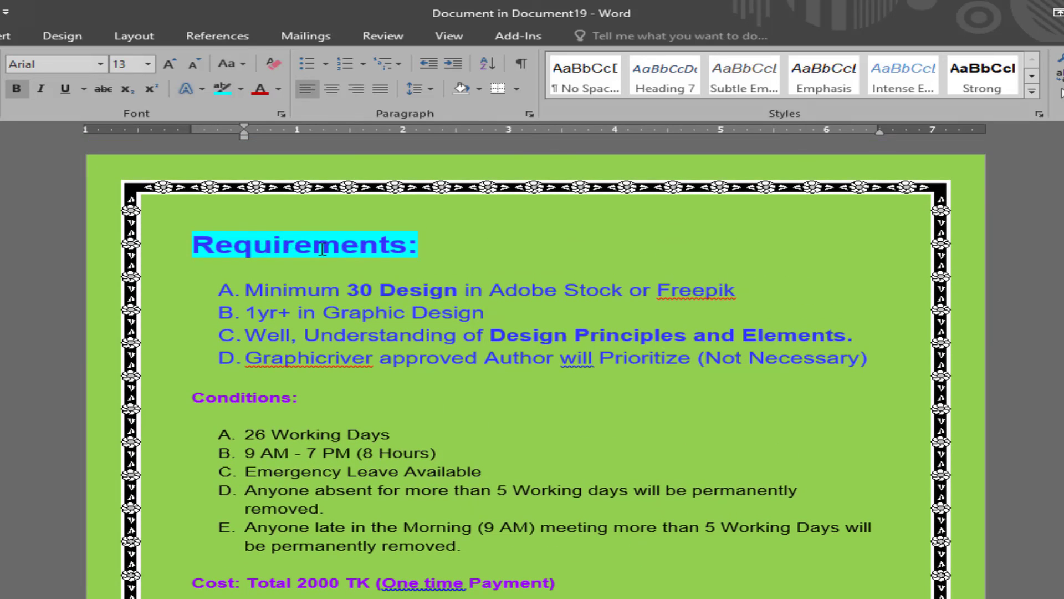
pyautogui.moveTo(290, 334); pyautogui.dragTo(378, 359)
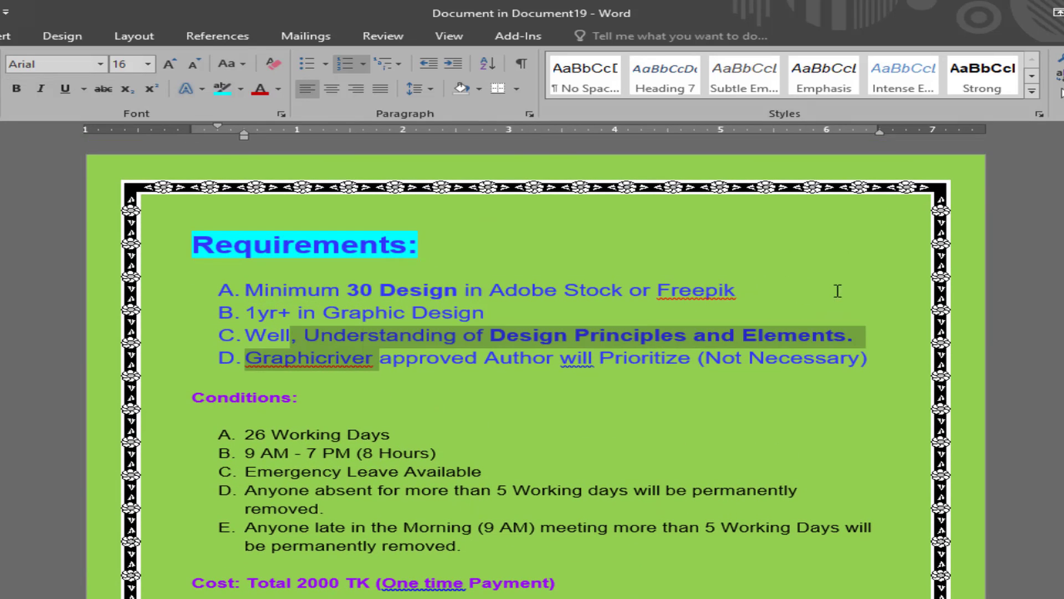
pyautogui.scroll(-2, 612, 564)
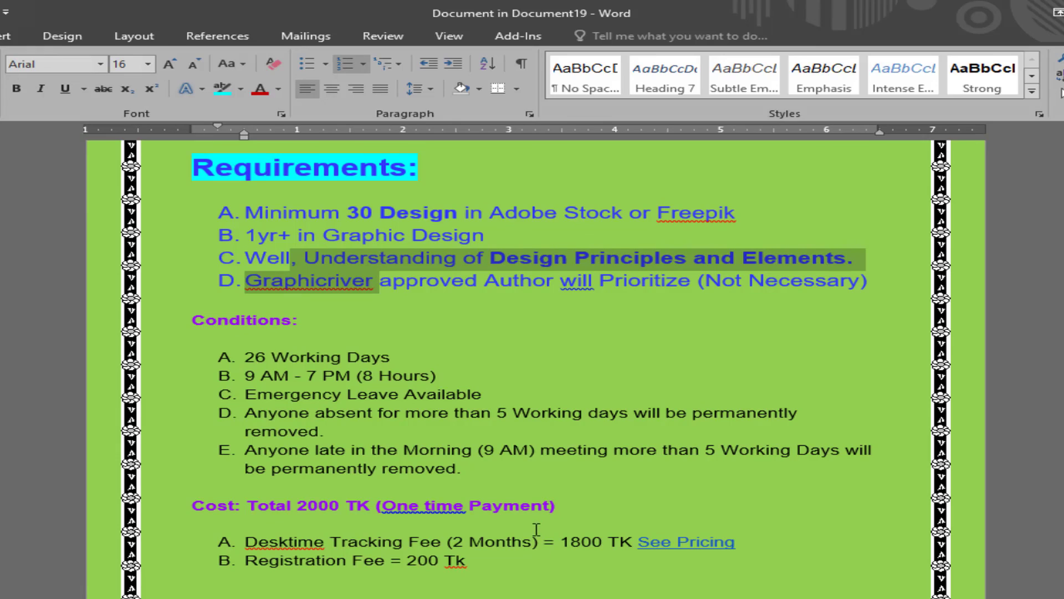